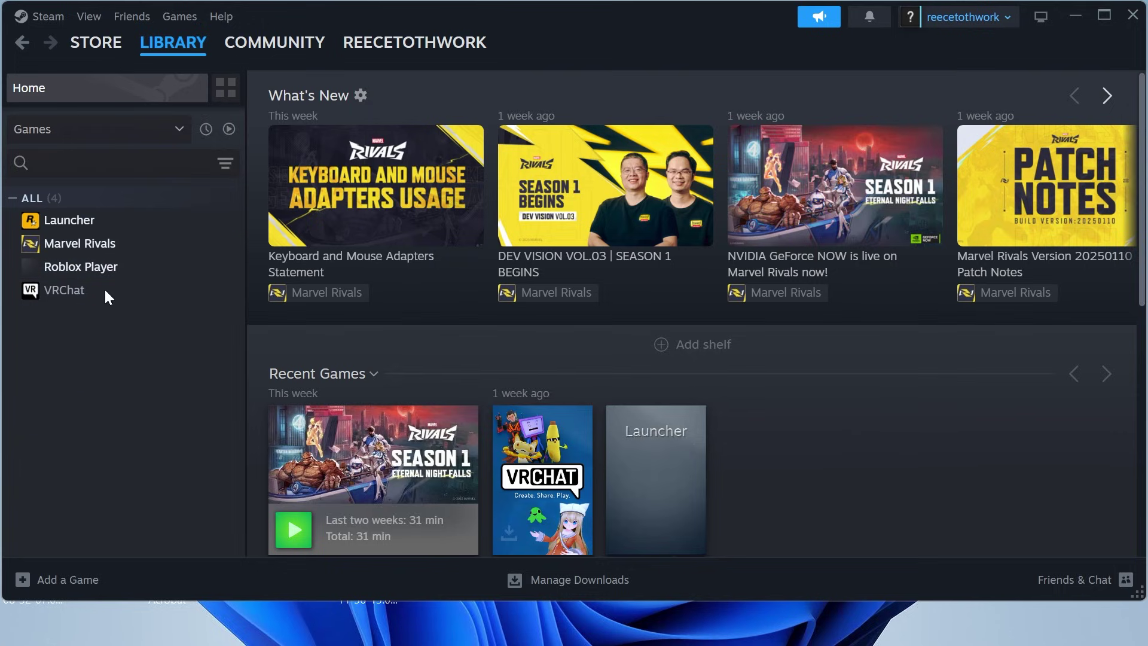
- Start verifying Marvel Rivals' game files from its Installed Files properties, then close Properties
key(super+Up)
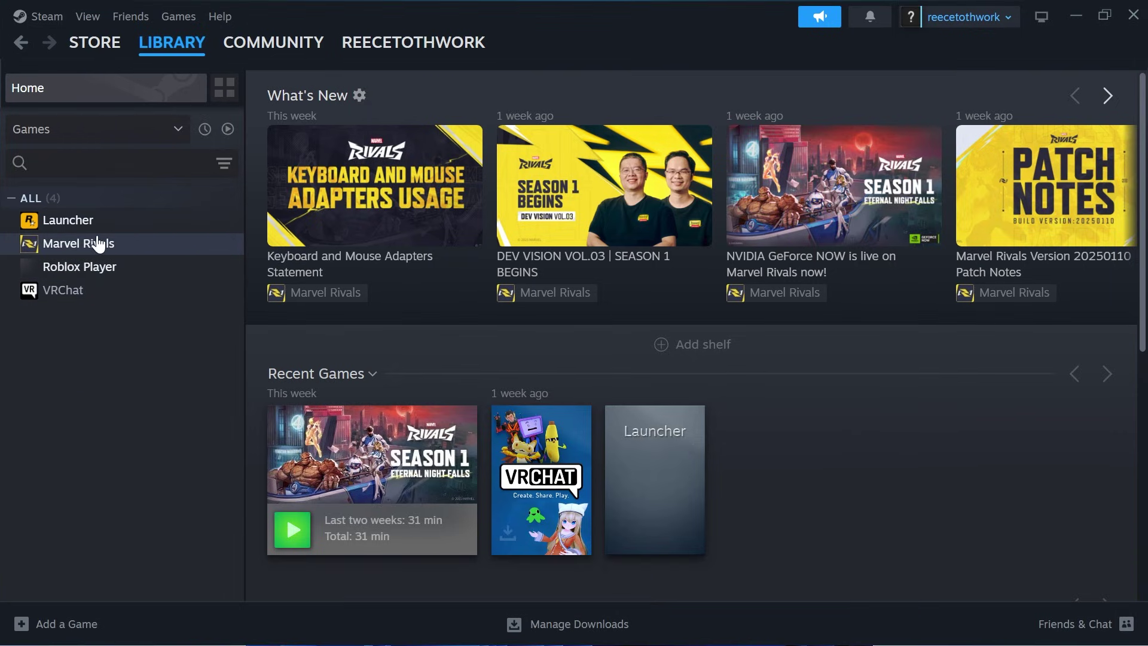
right_click(98, 244)
click(144, 375)
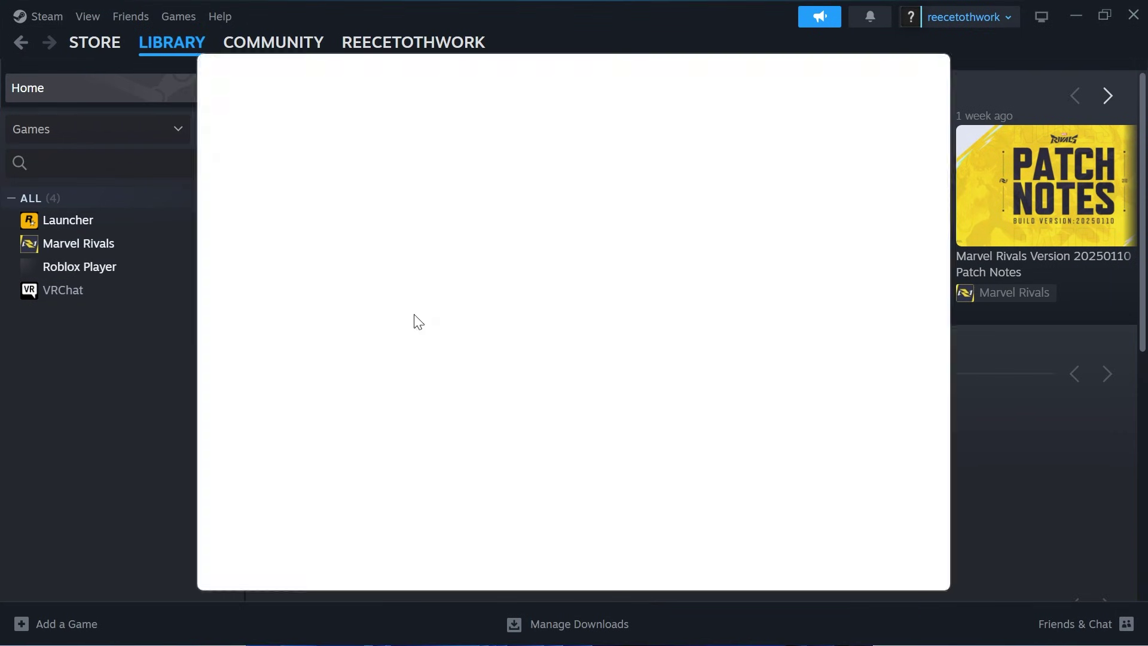
click(253, 206)
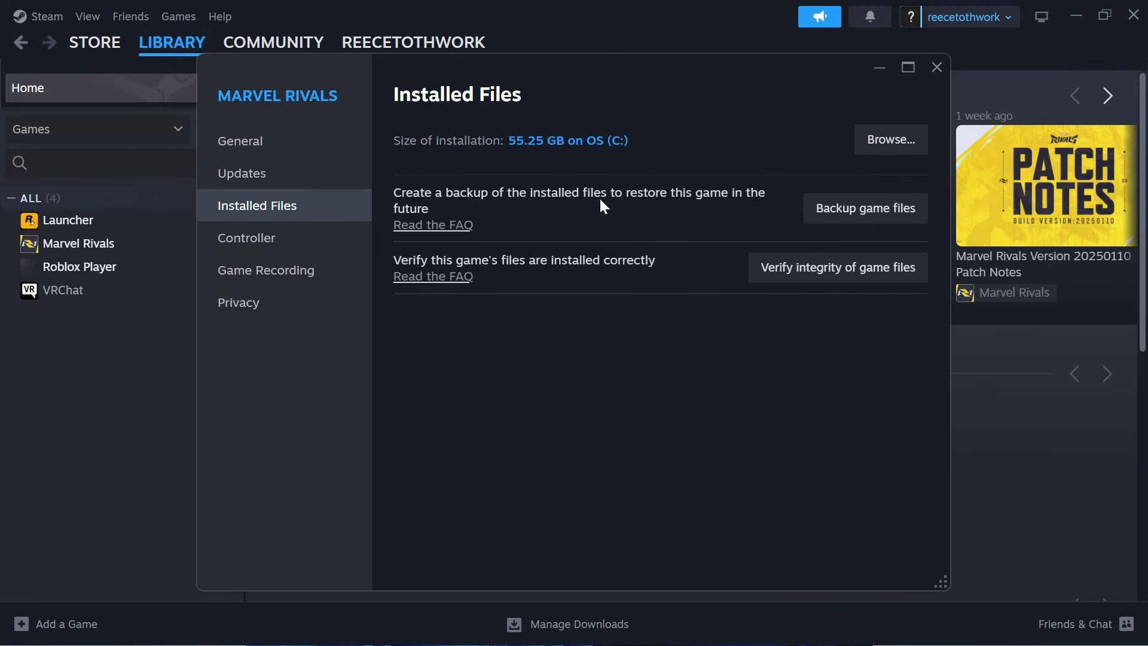
click(797, 269)
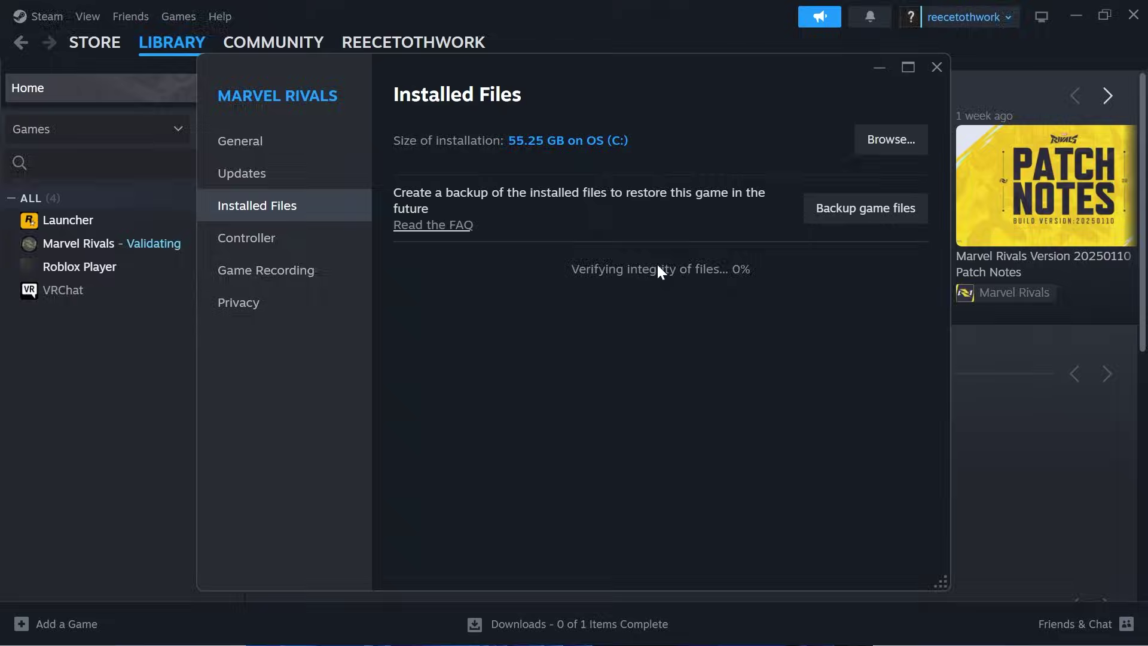
click(936, 69)
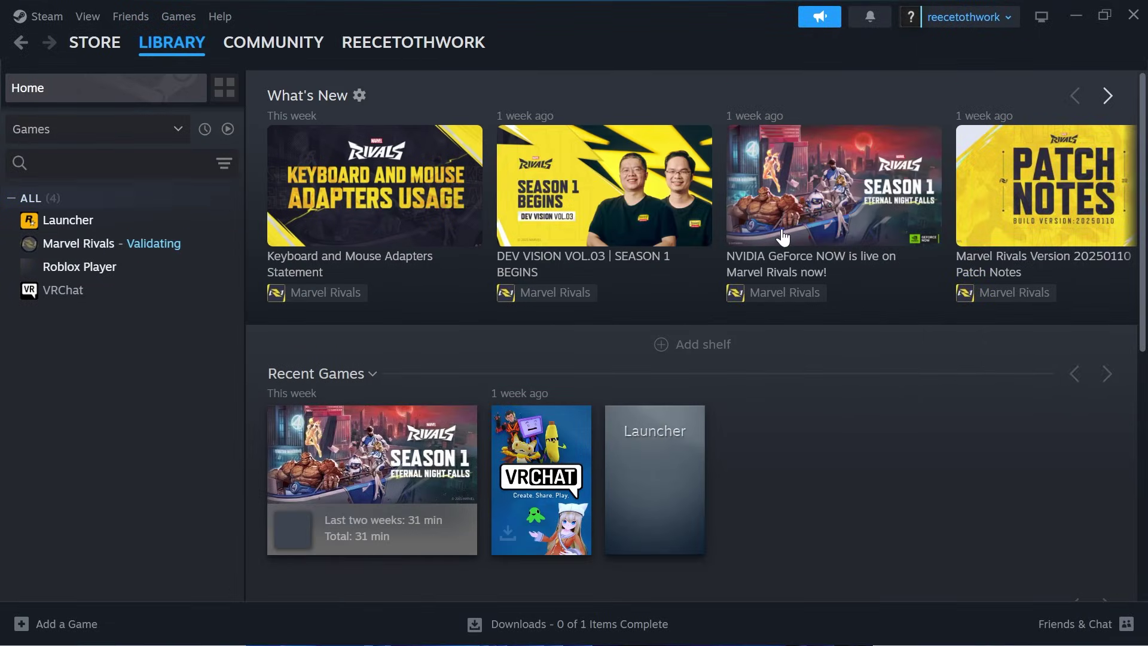
- Close the Steam window and end the Steam (32 bit) process in Task Manager
click(1131, 25)
key(super)
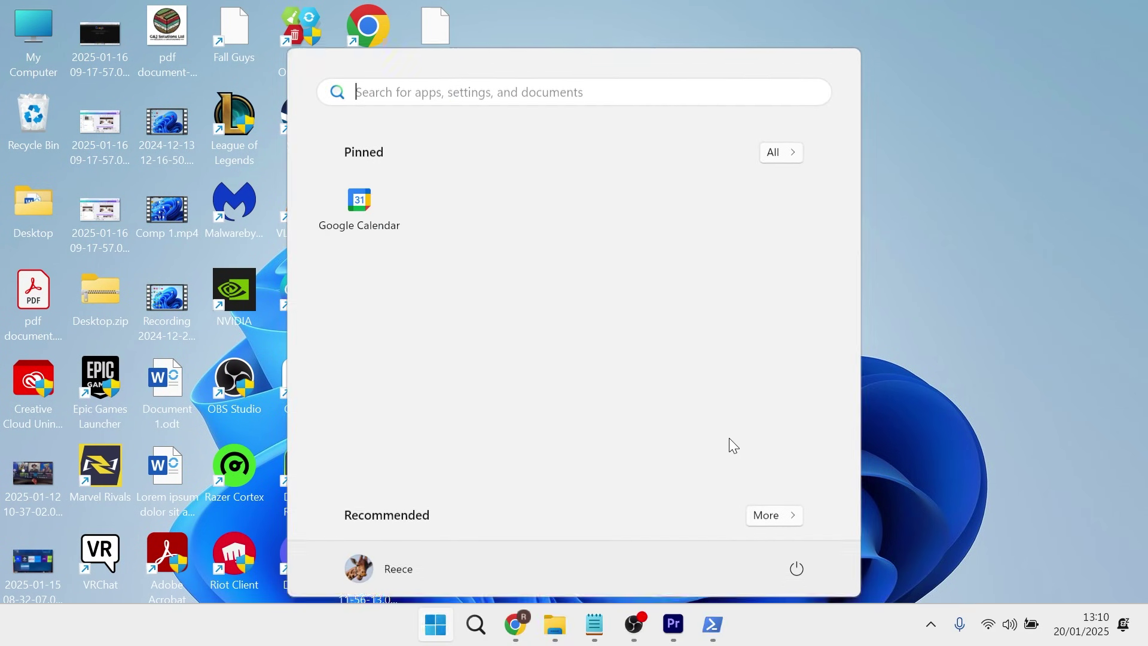
text(task ma)
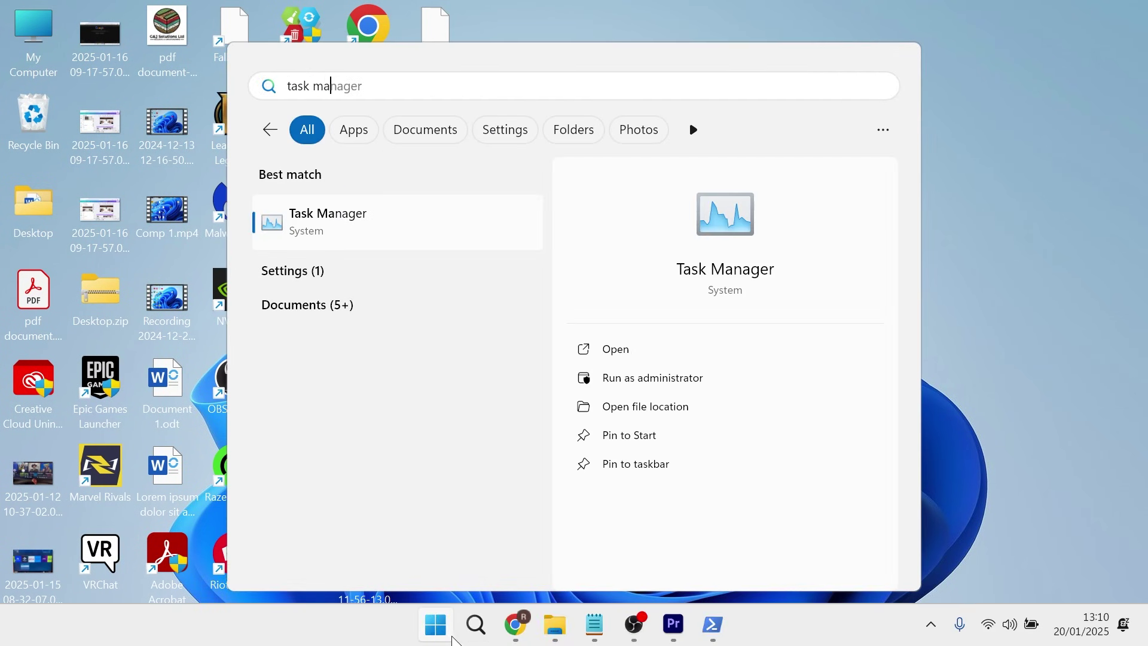
key(Return)
text(ste)
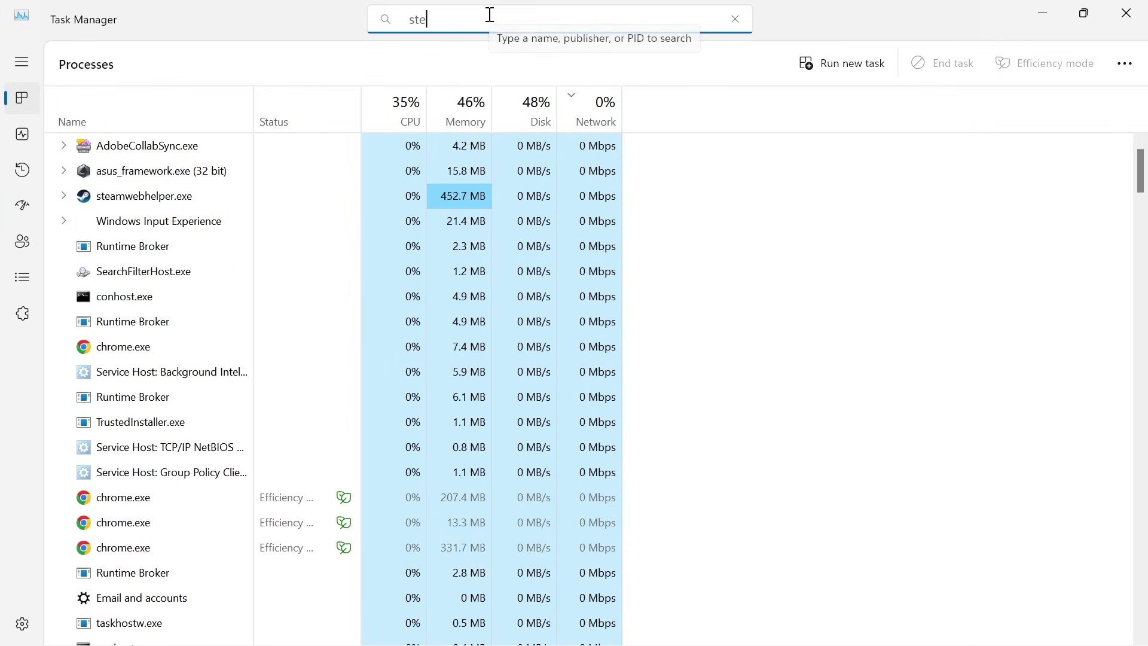
text(am)
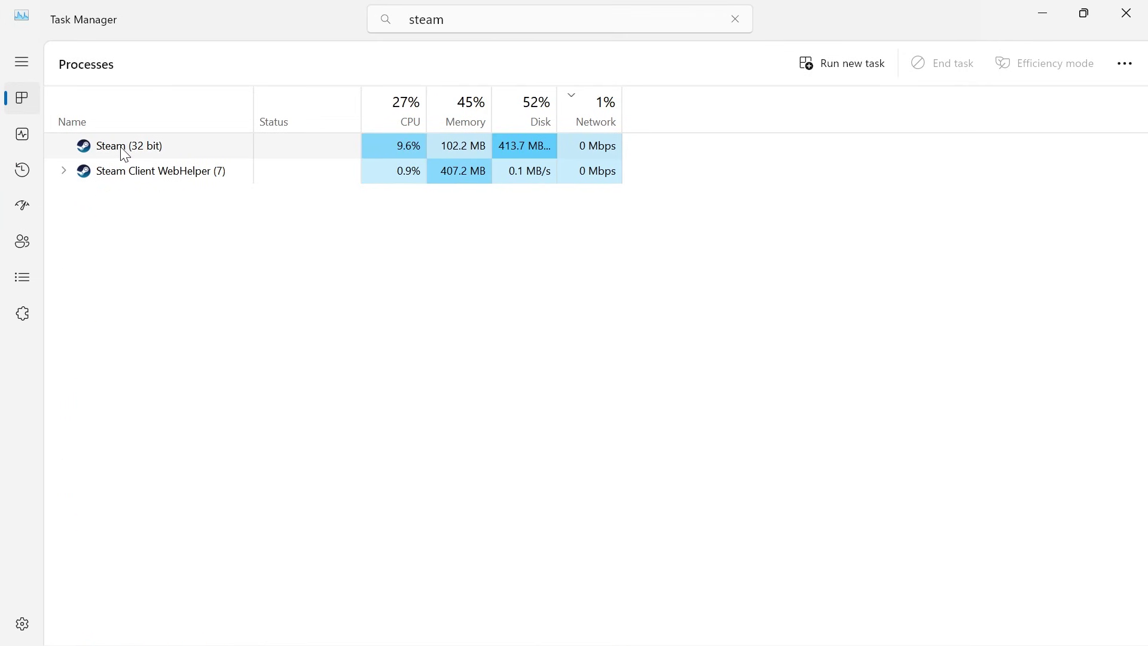
right_click(124, 153)
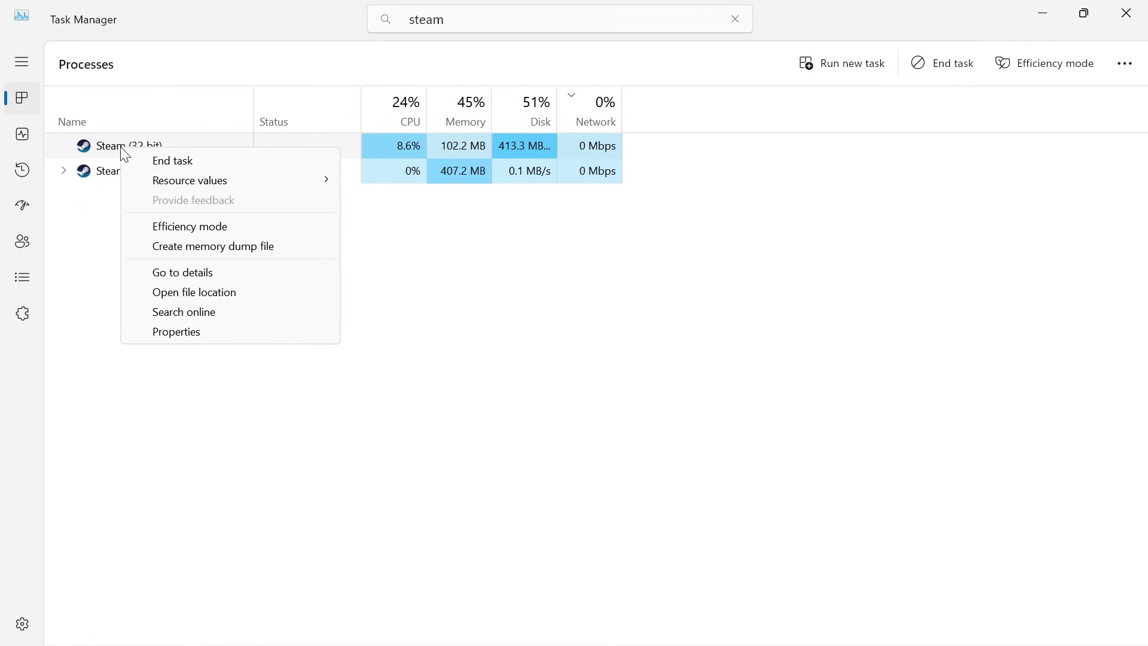
click(175, 161)
- Browse to C:\Program Files (x86)\Steam and bring up the appcache folder's context menu
click(1141, 7)
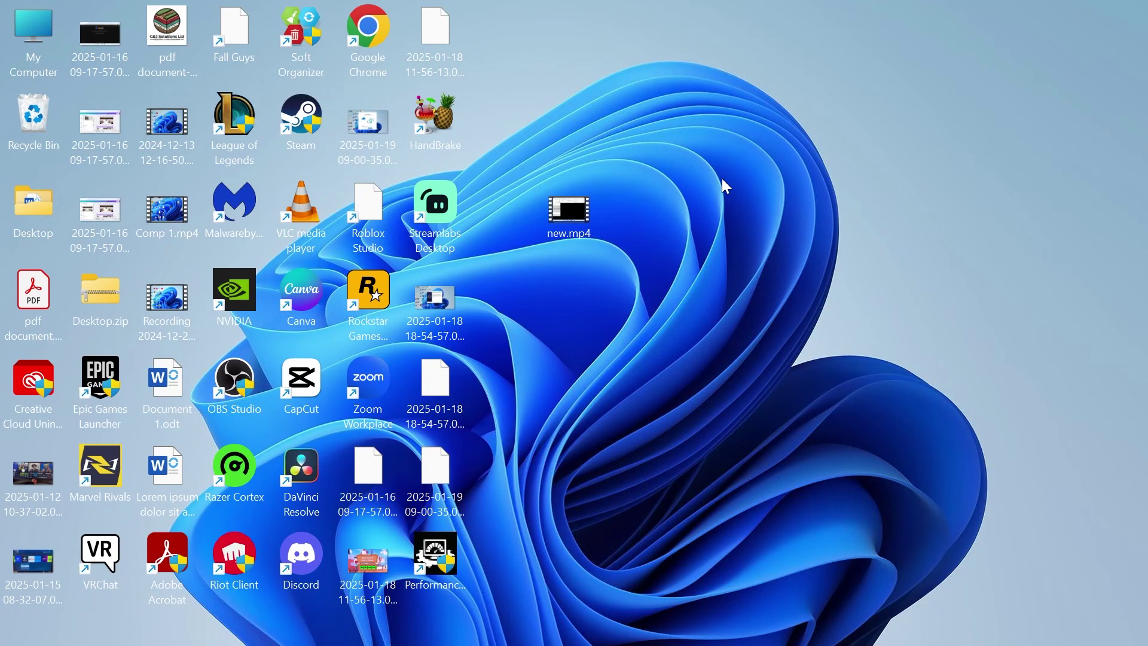
double_click(36, 27)
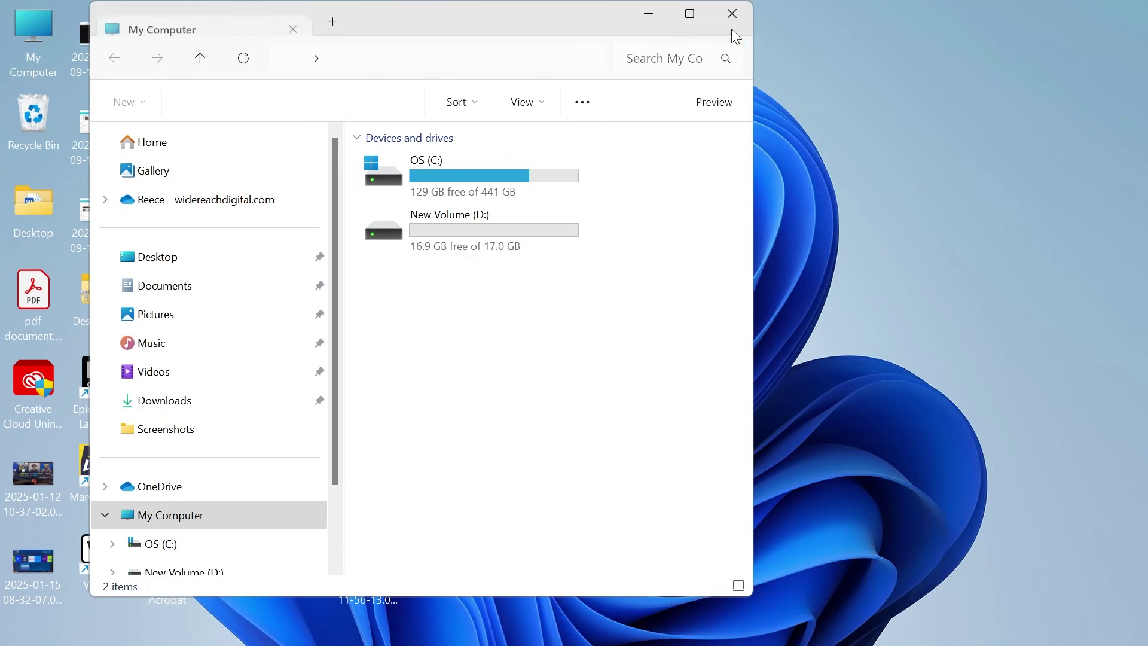
click(692, 13)
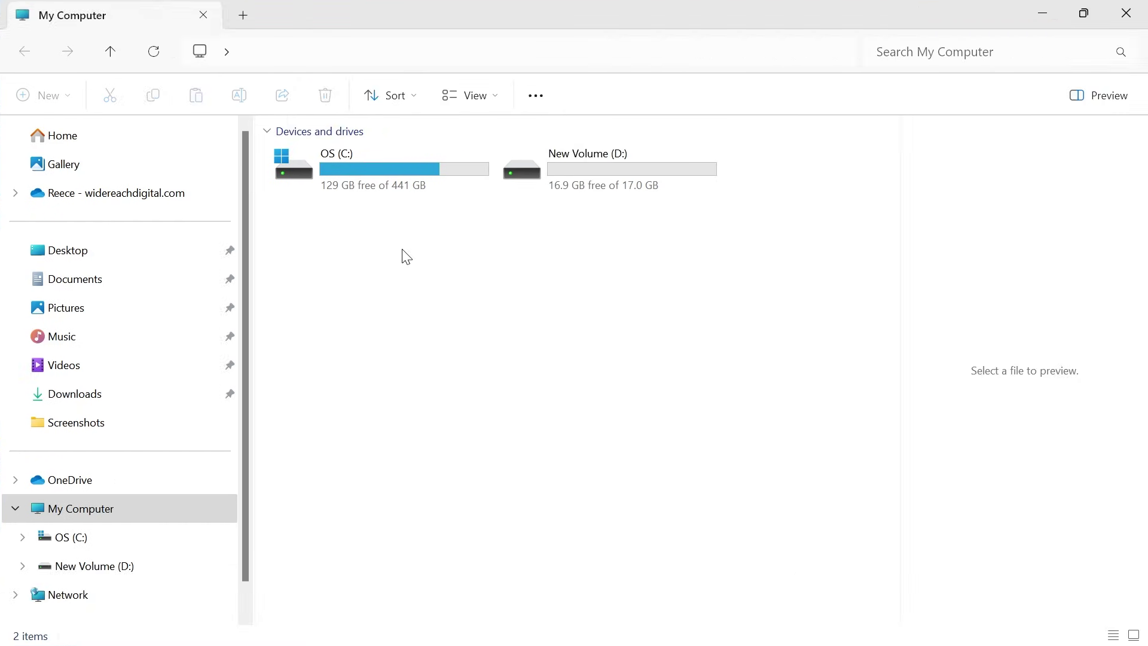
double_click(330, 172)
scroll(359, 350, down, 2)
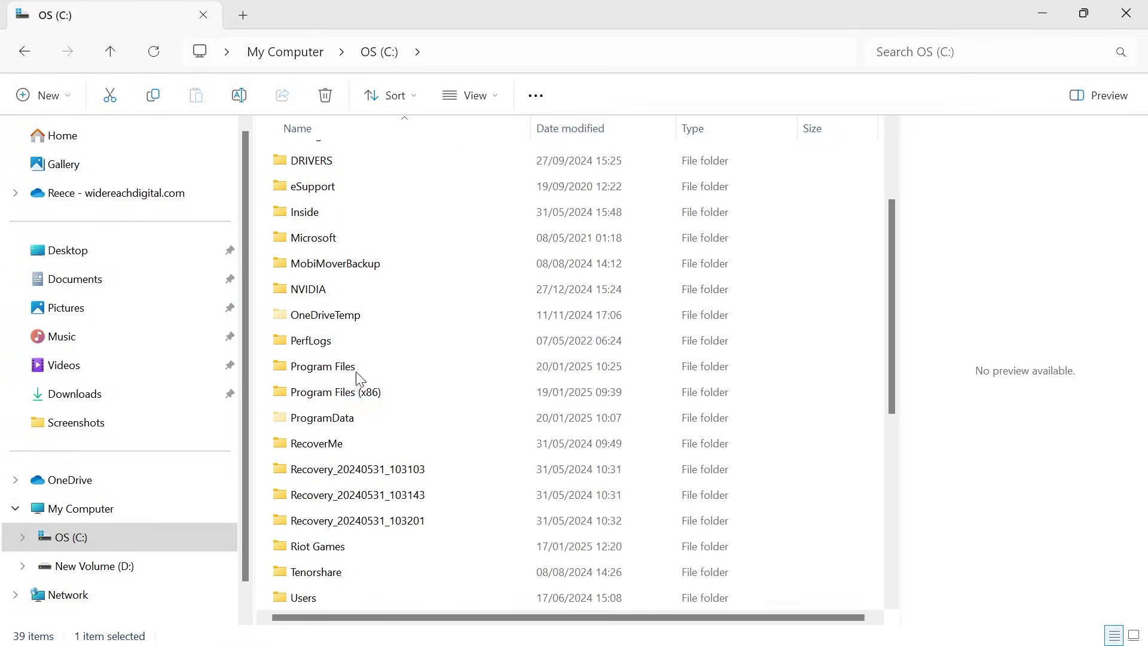
double_click(326, 398)
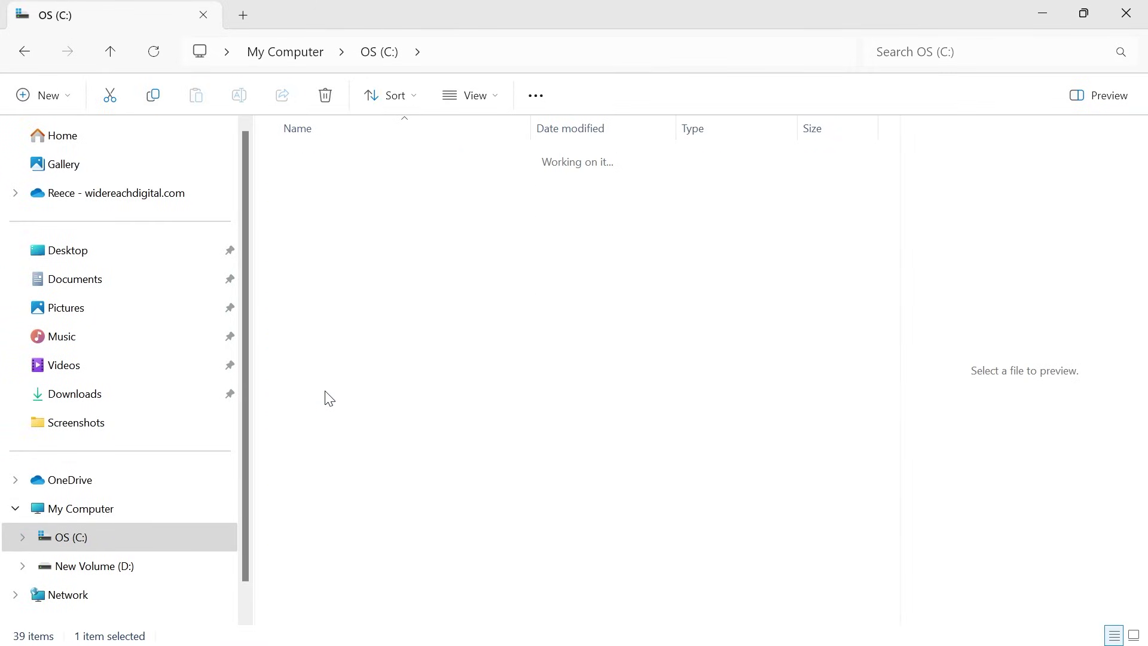
scroll(407, 365, down, 6)
scroll(389, 367, down, 3)
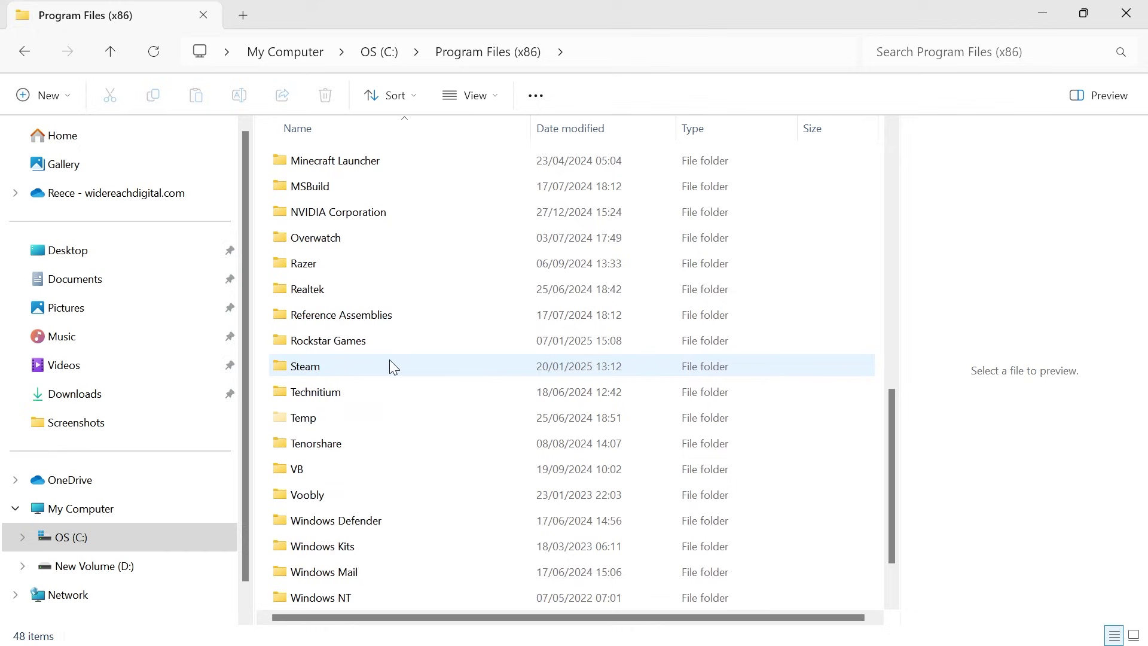
double_click(322, 367)
click(354, 162)
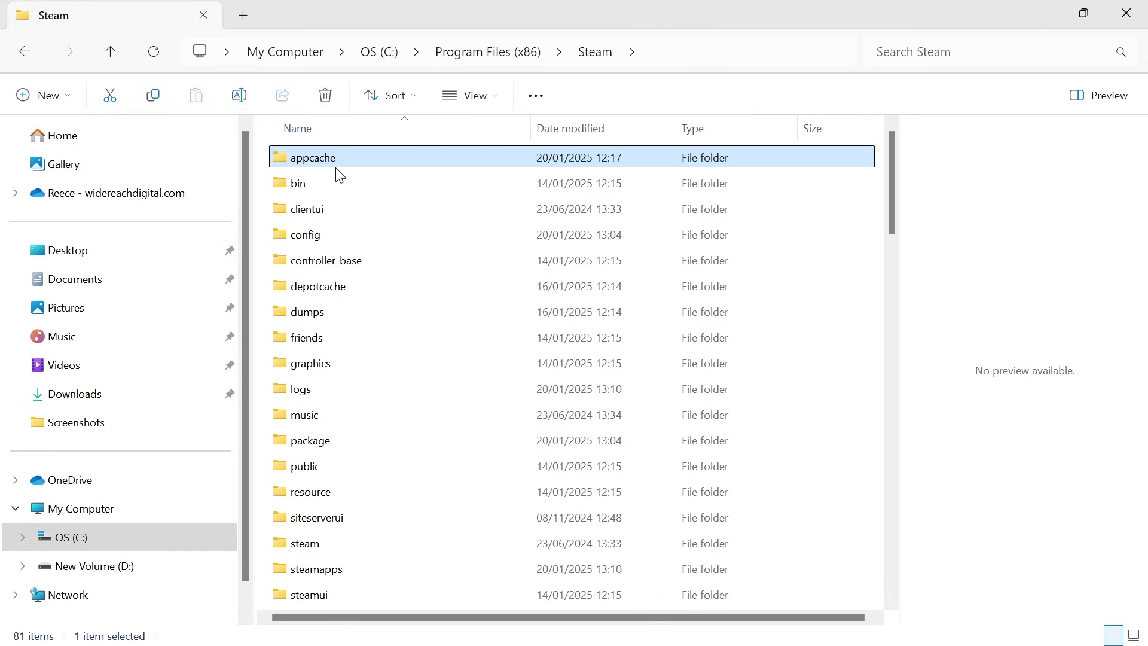
right_click(309, 167)
text(s)
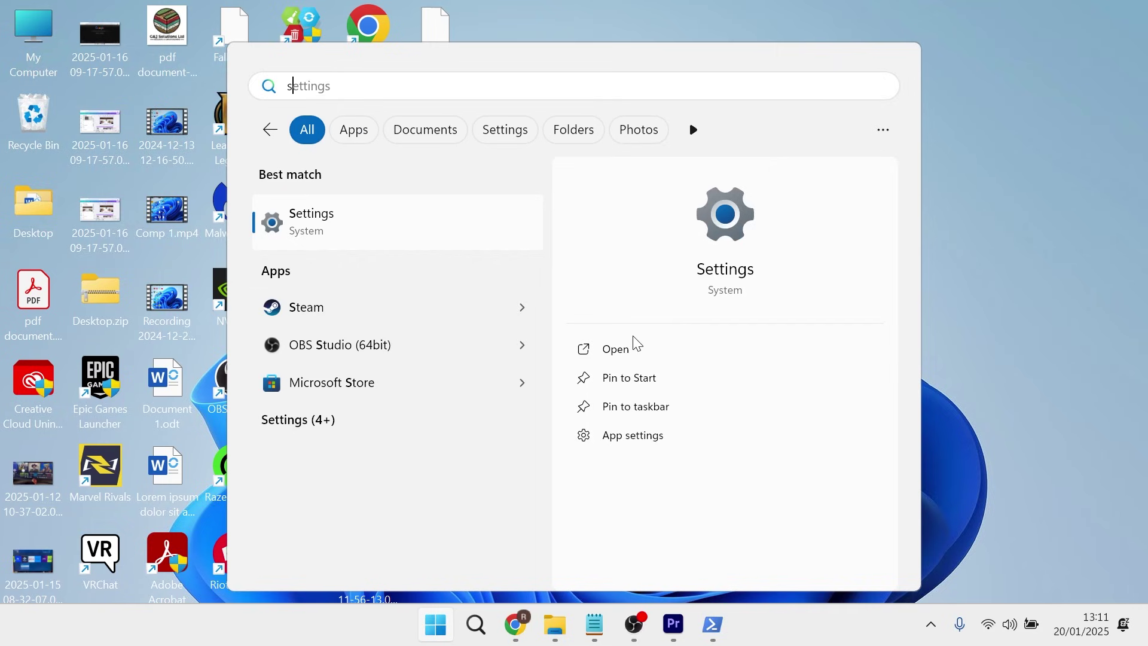
text(team)
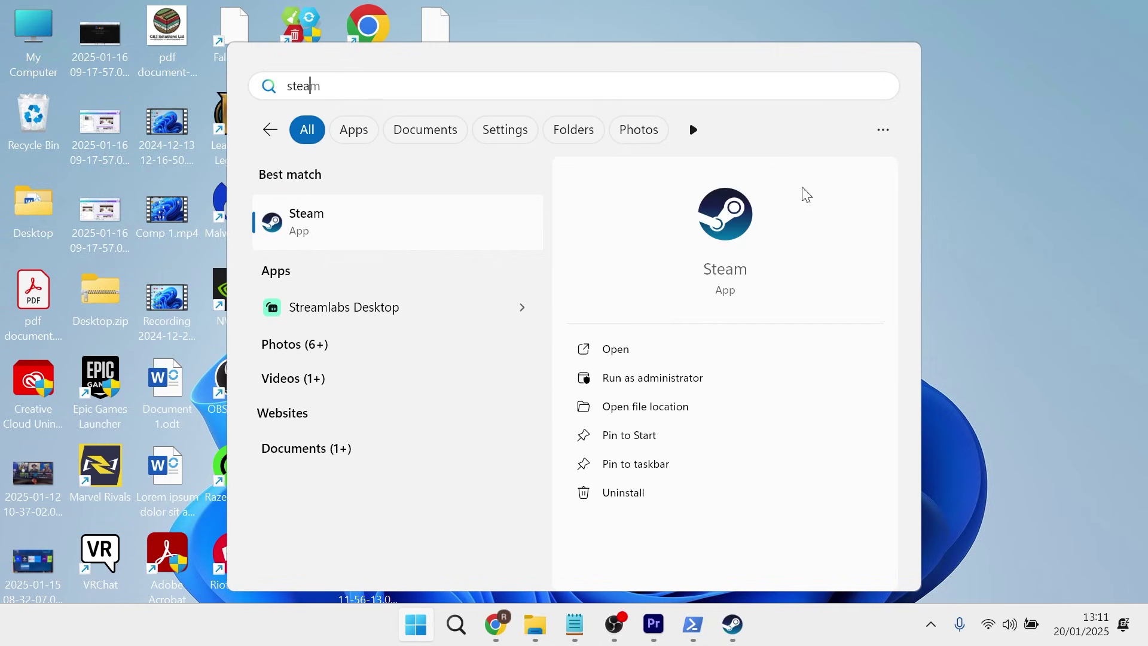
- Relaunch Steam from Start search and bring up Marvel Rivals' Manage options
key(Return)
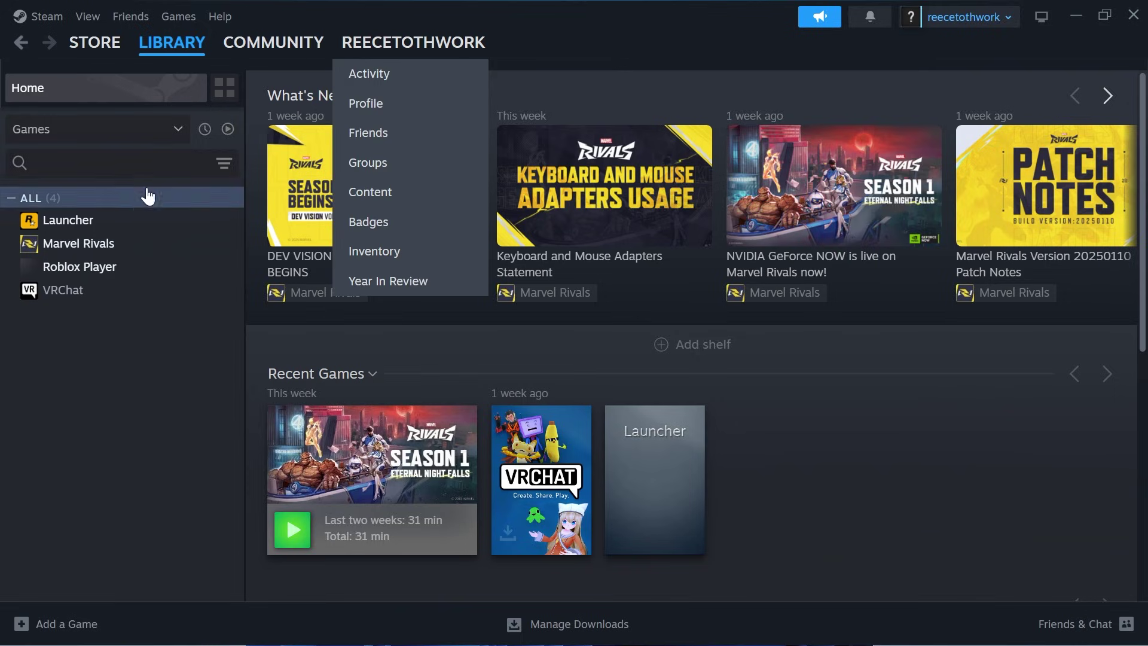
right_click(105, 250)
mouse_move(157, 349)
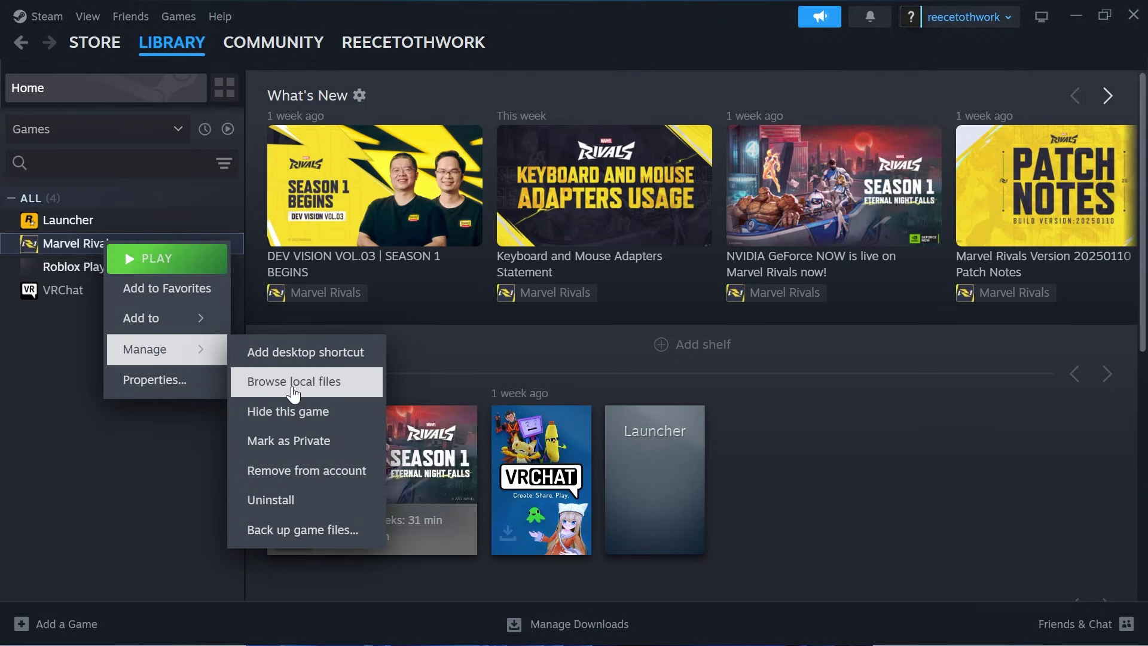
- Open Marvel Rivals' local files and bring up MarvelRivals_Launcher.exe's Run as administrator option
click(292, 385)
scroll(439, 343, down, 5)
scroll(428, 349, down, 4)
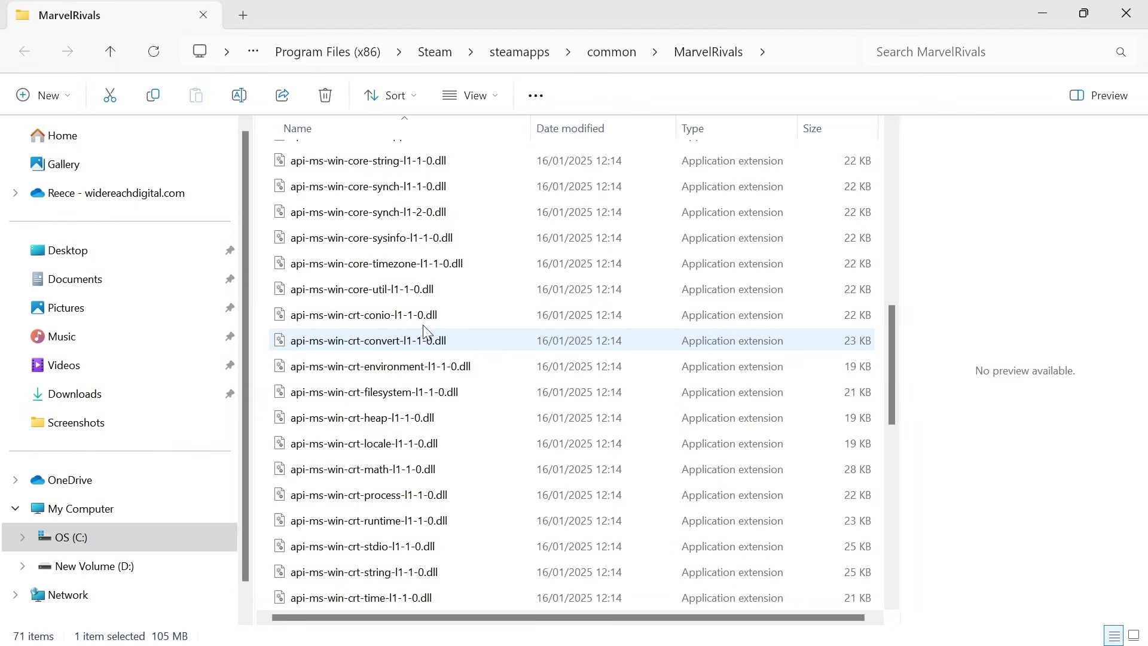
scroll(427, 316, down, 5)
scroll(428, 342, down, 2)
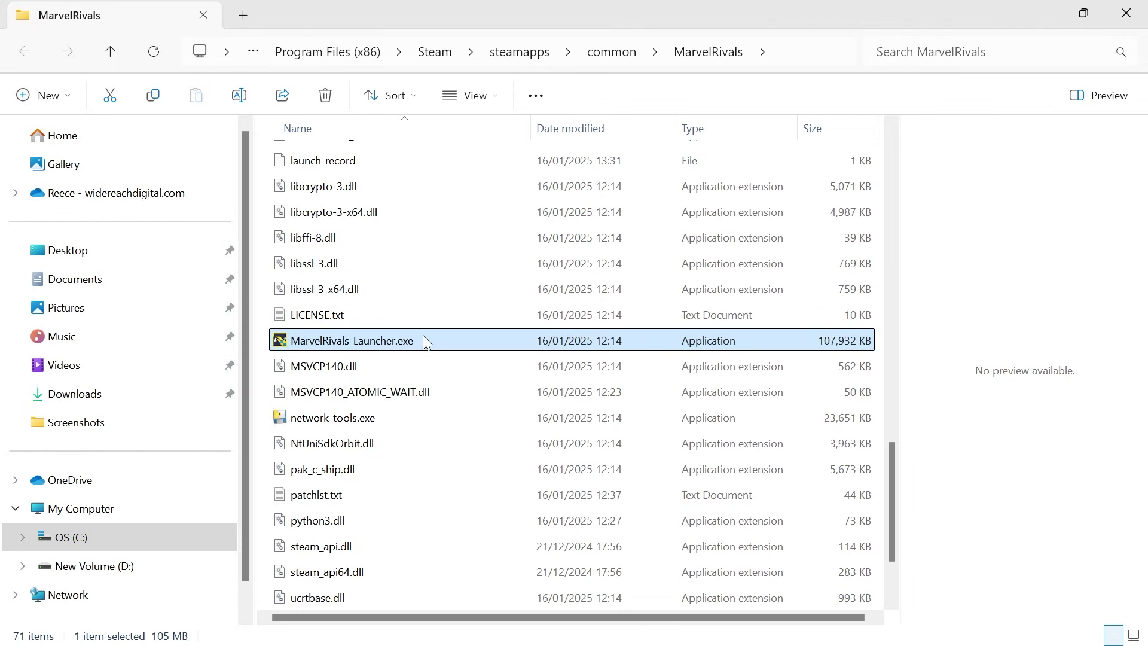
right_click(367, 342)
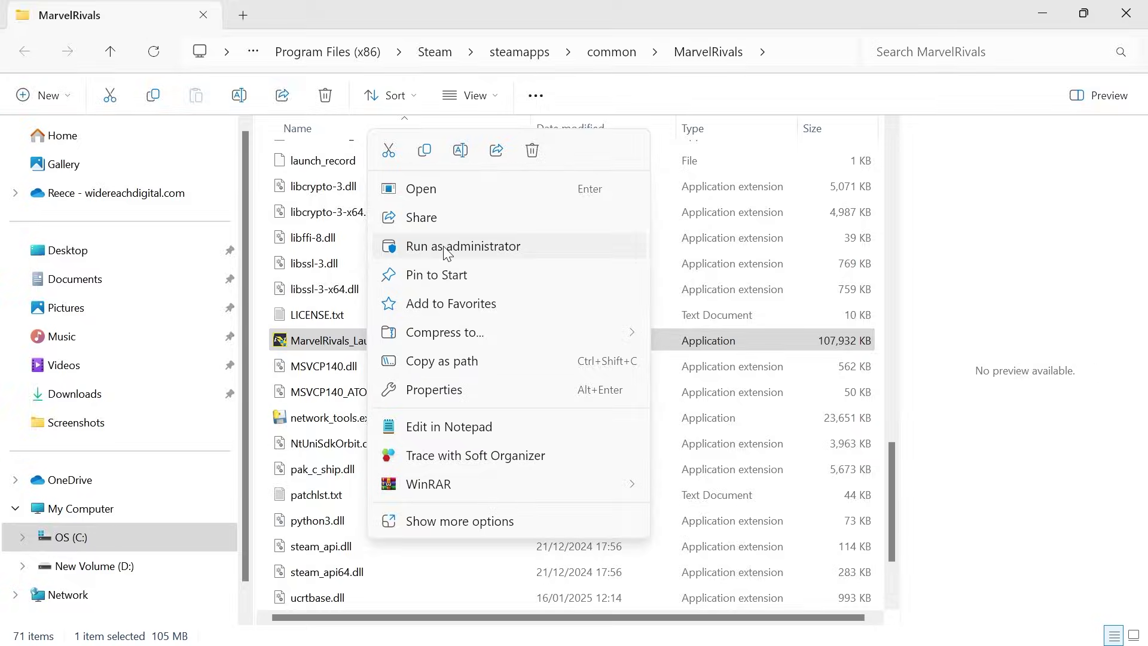